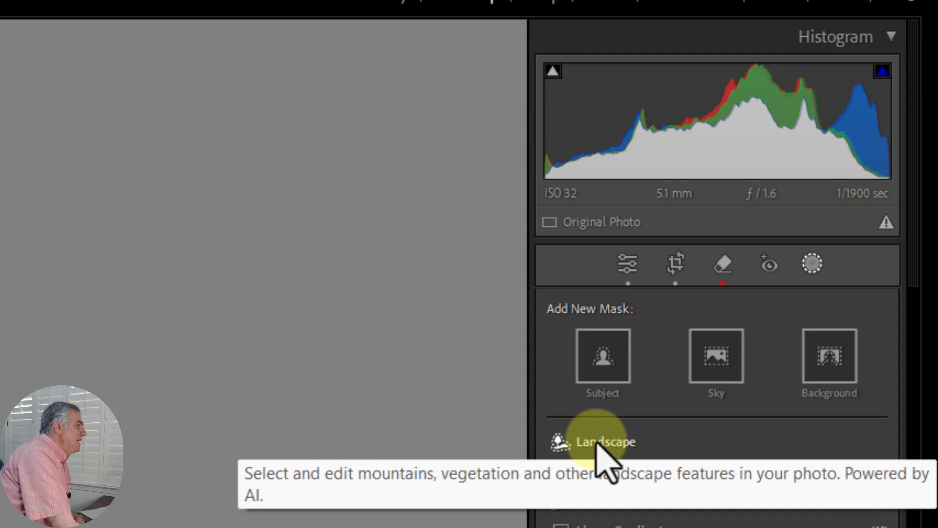
Step: Create four separate landscape masks for sky, architecture, vegetation and artificial ground on the street photo, and review the vegetation, architecture and sky overlays
click(599, 445)
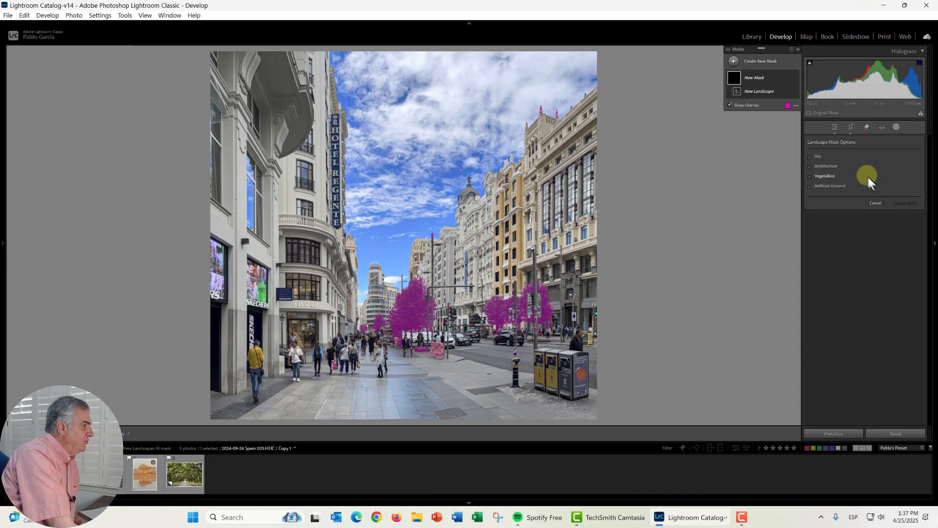
click(810, 157)
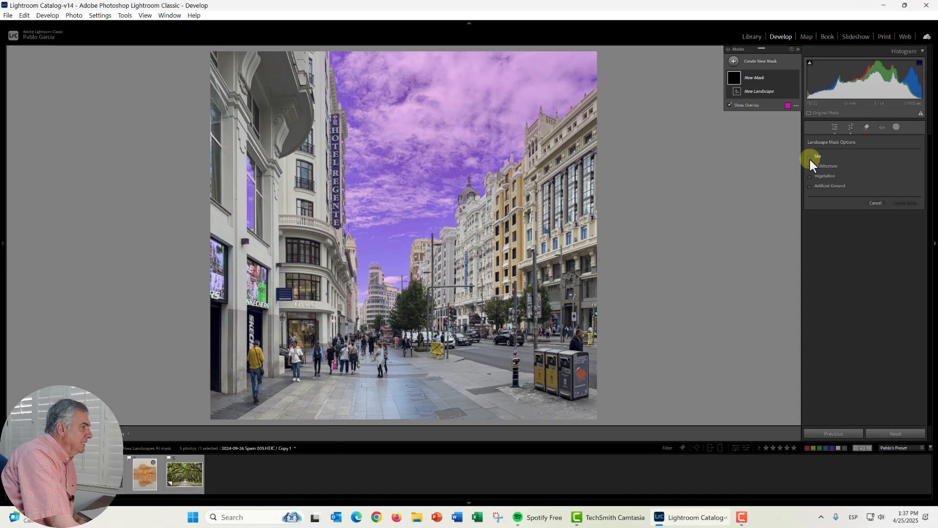
click(810, 166)
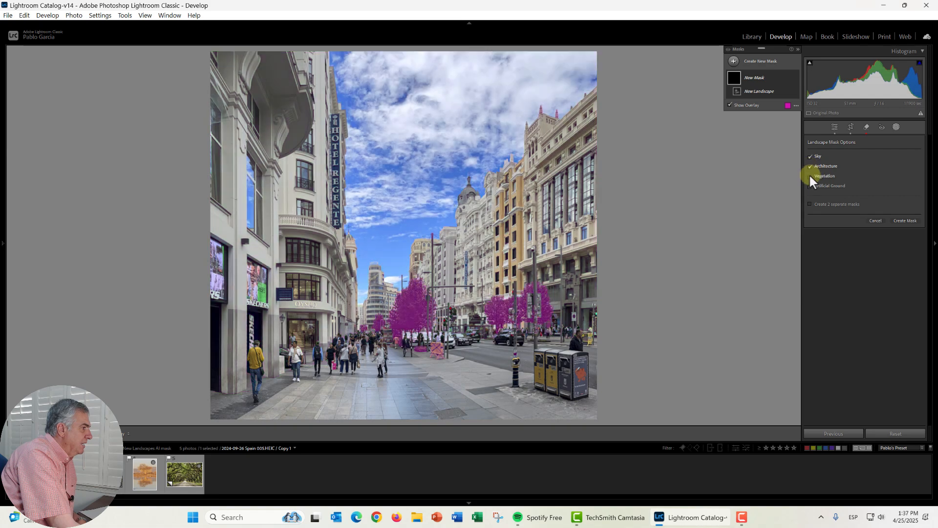
click(810, 187)
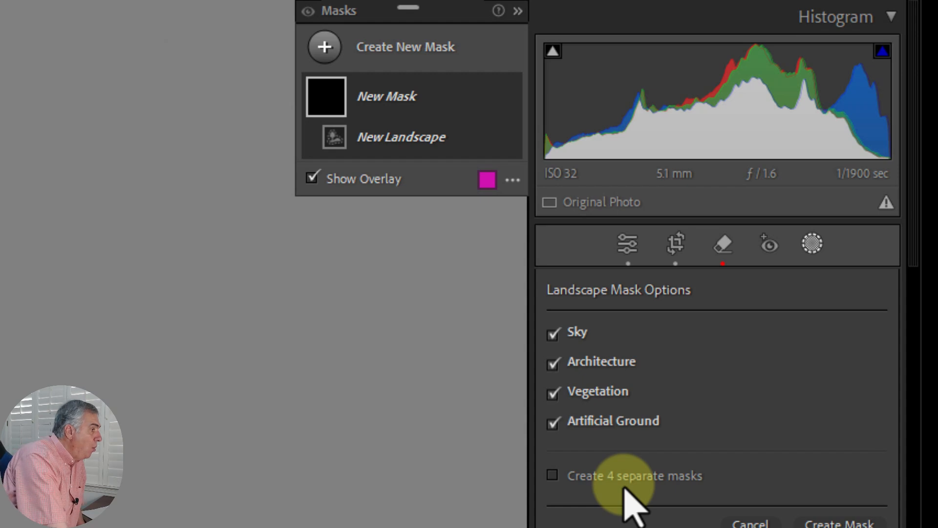
click(549, 477)
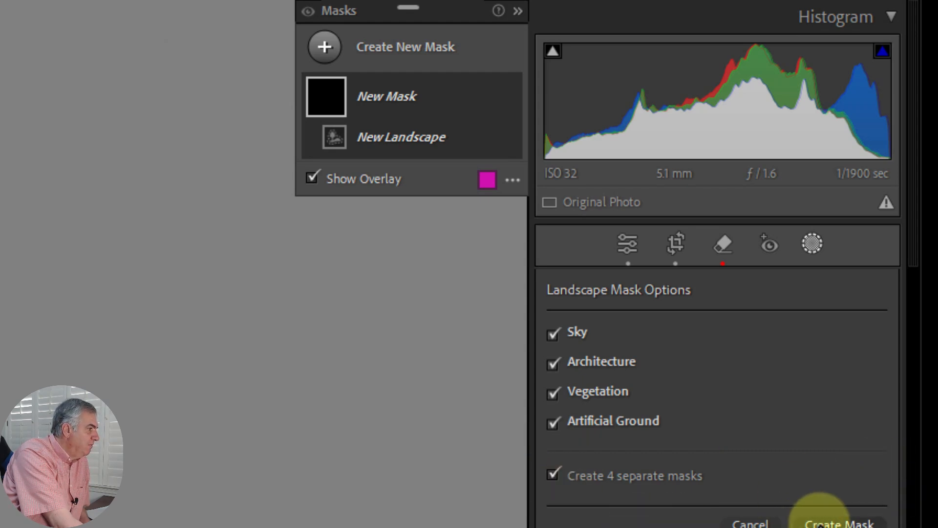
click(837, 522)
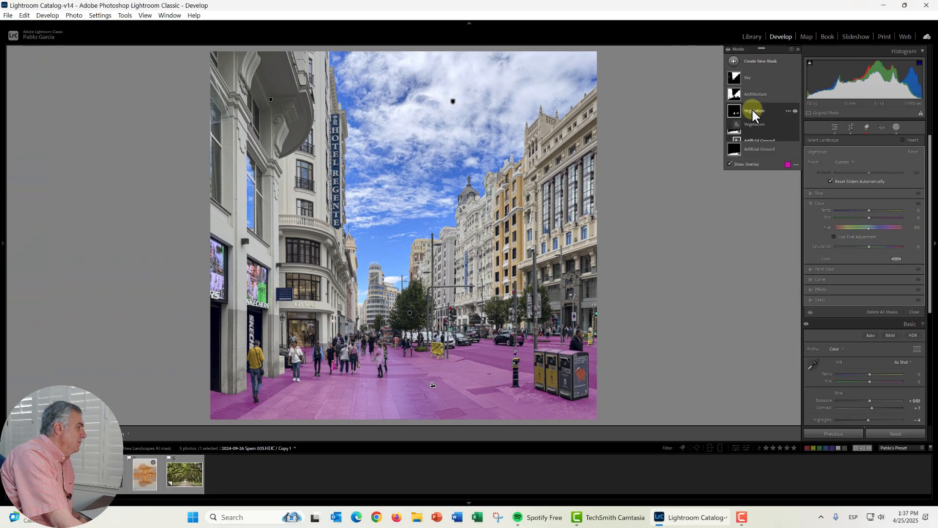
click(382, 198)
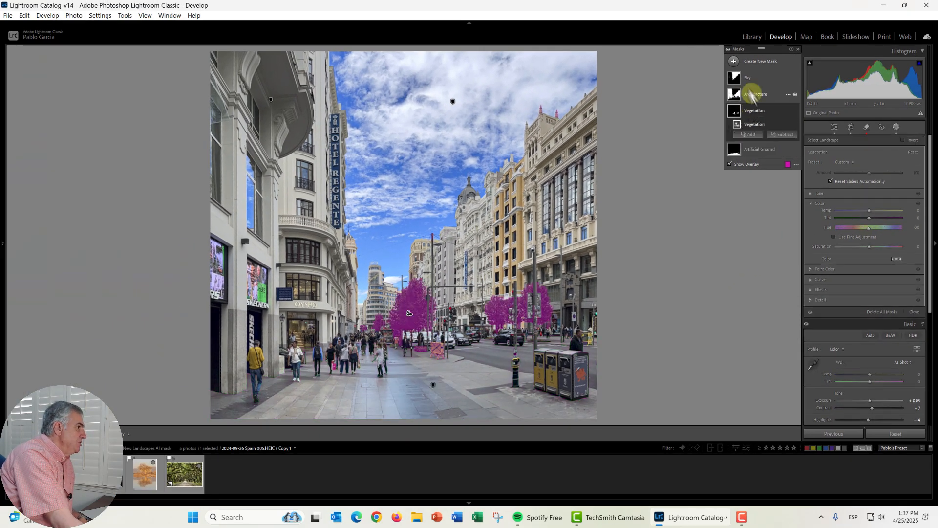
click(752, 93)
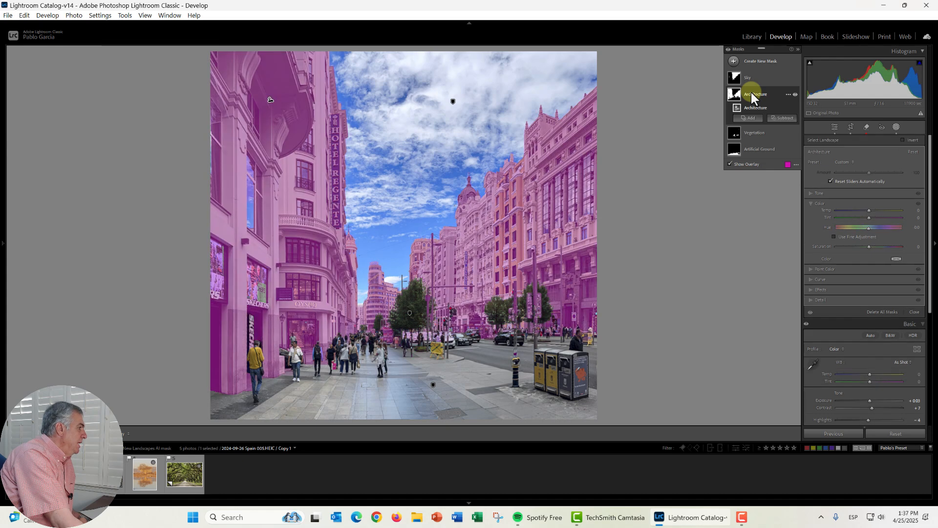
click(751, 77)
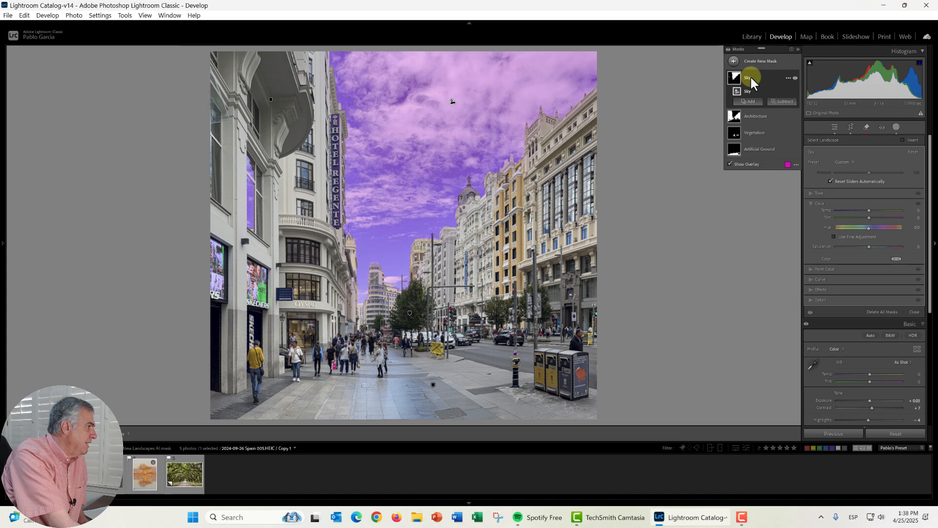
Step: Open the garden photo and create four separate landscape masks for architecture, vegetation, artificial ground and natural ground
key(Right)
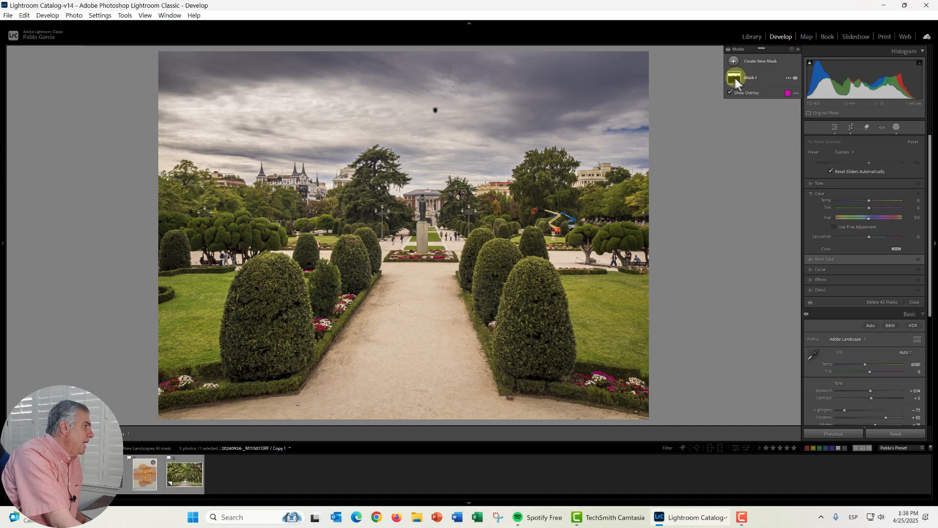
click(735, 78)
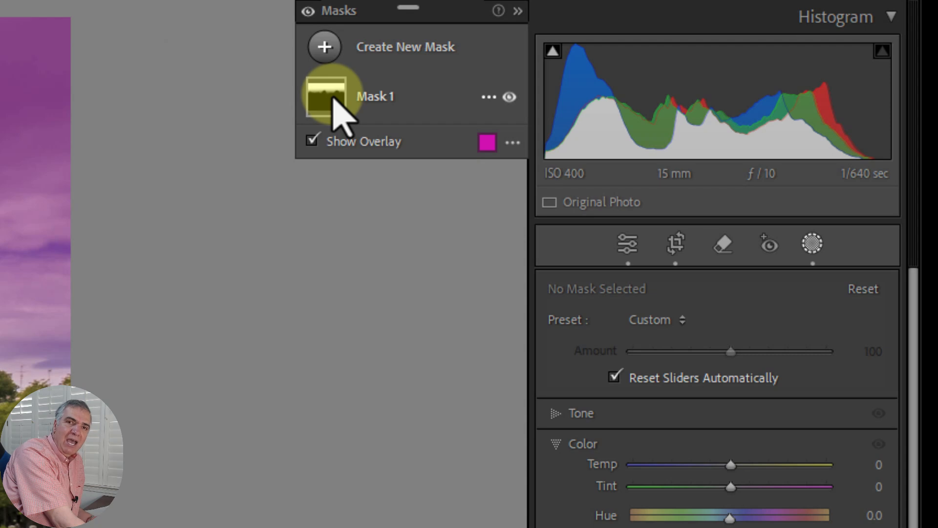
click(324, 48)
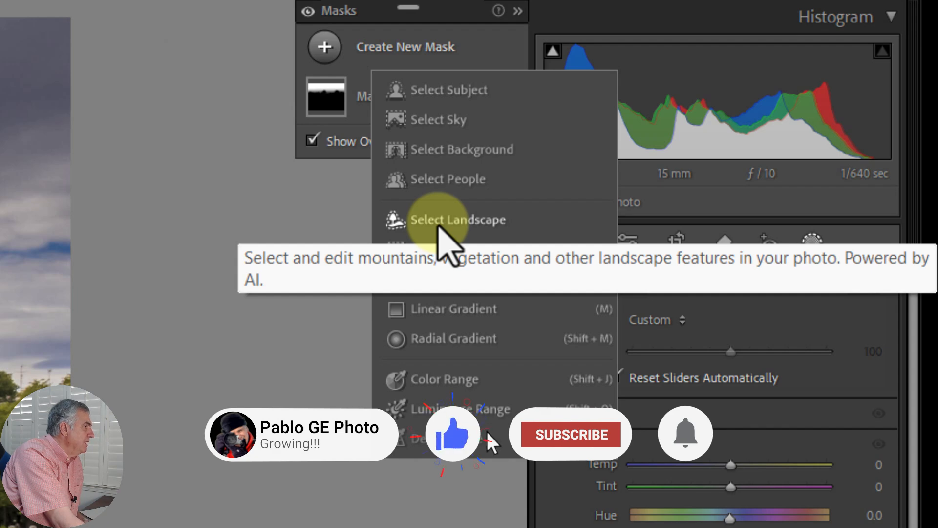
click(439, 228)
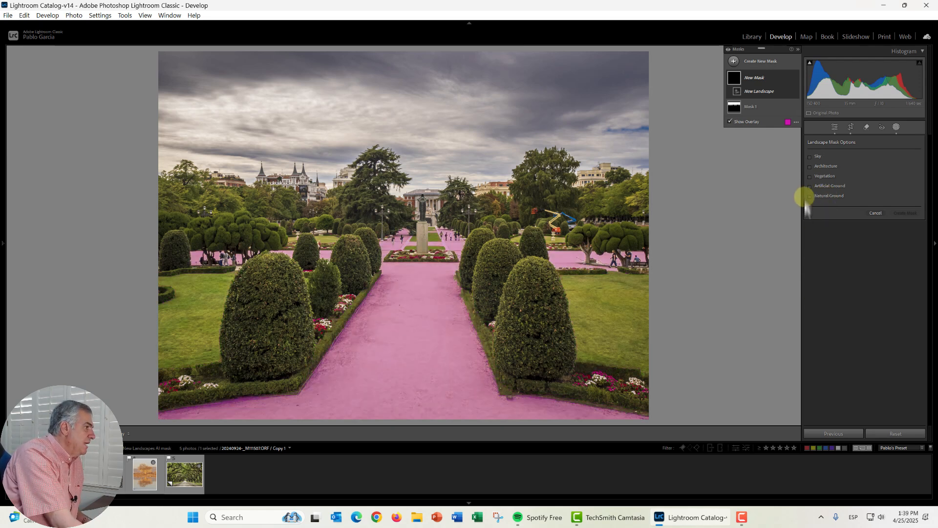
click(810, 196)
click(810, 186)
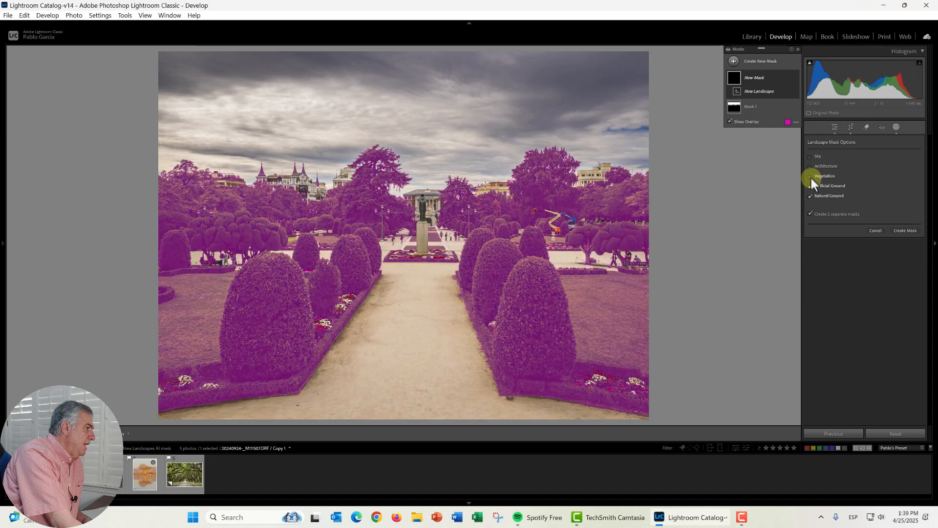
click(810, 166)
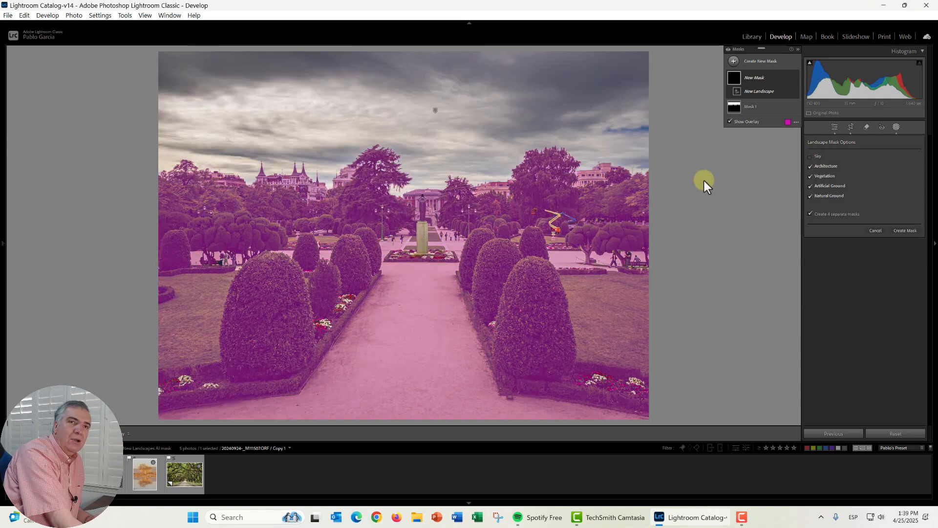
click(905, 230)
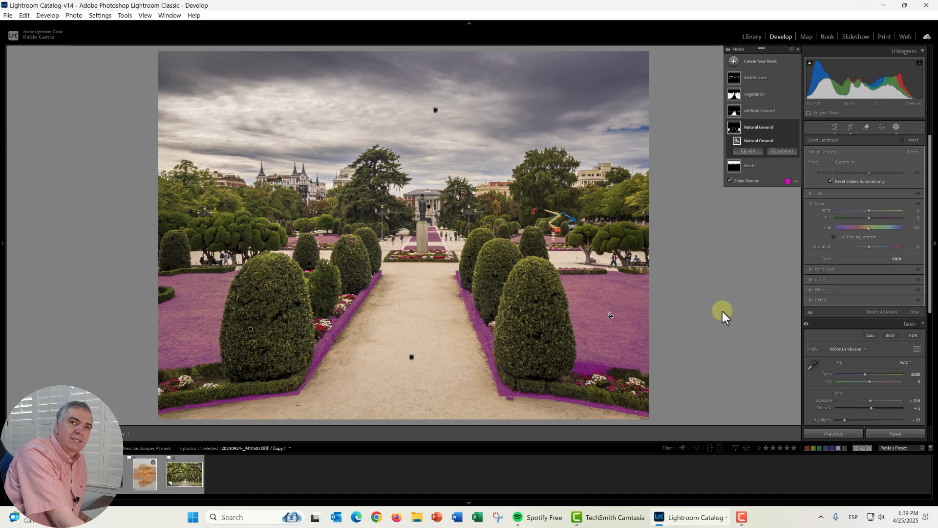
Step: Open the red bridge photo, run landscape mask detection on it and preview the water area
click(106, 474)
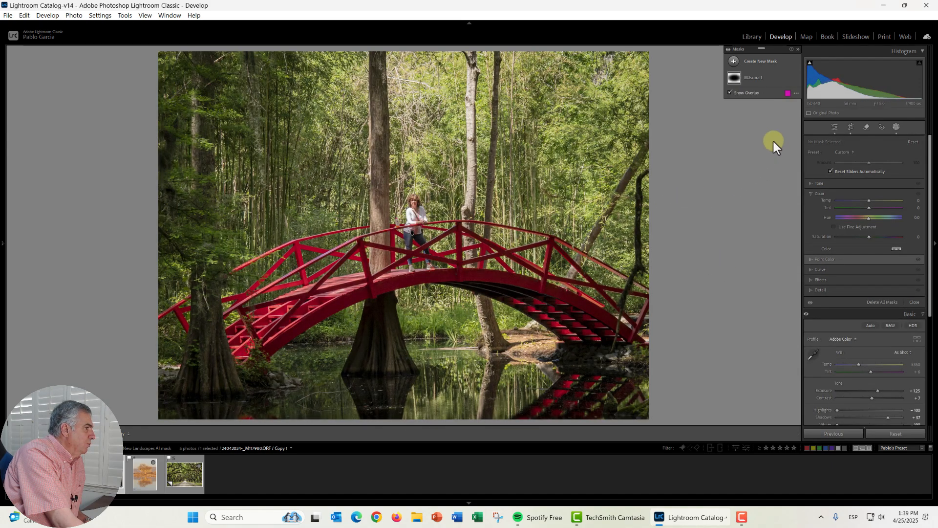
mouse_move(732, 74)
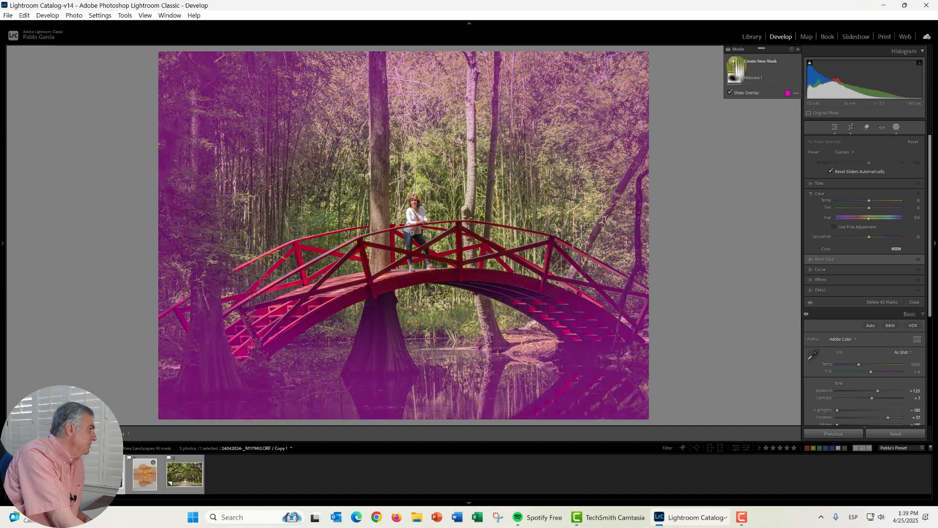
click(734, 61)
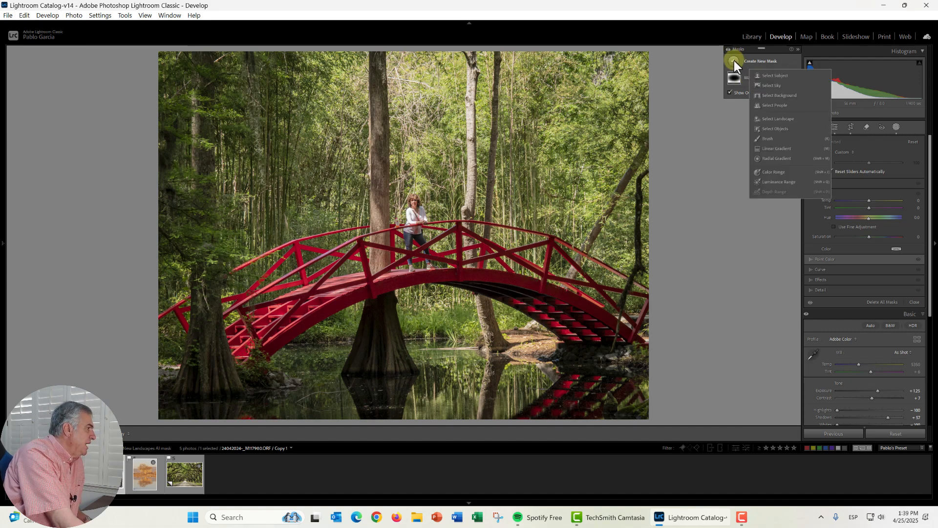
click(773, 119)
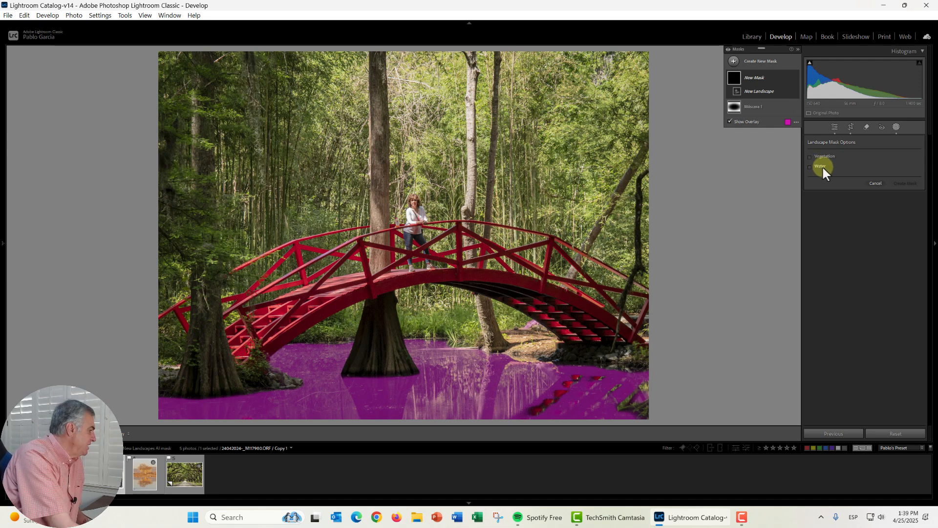
Step: Open the photo of the tree reflected in water and create three separate landscape masks for mountains, vegetation and water
click(158, 470)
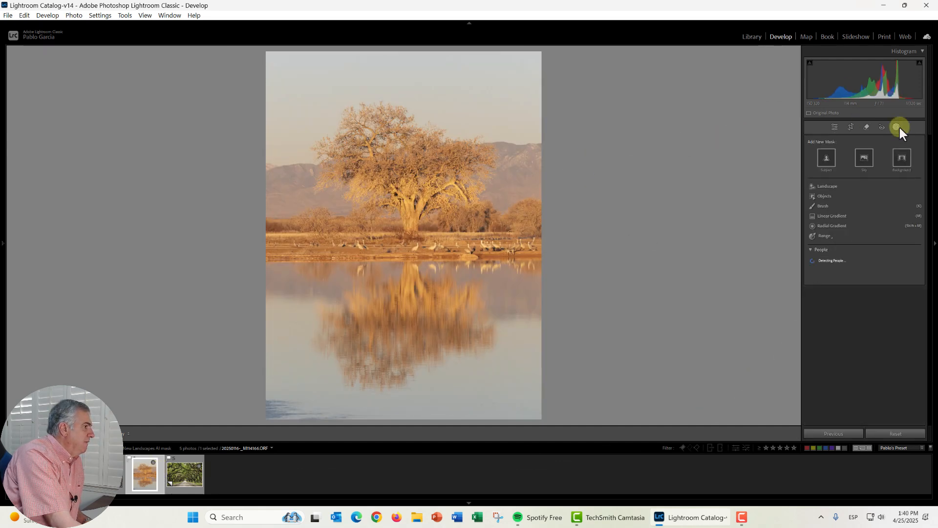
click(828, 186)
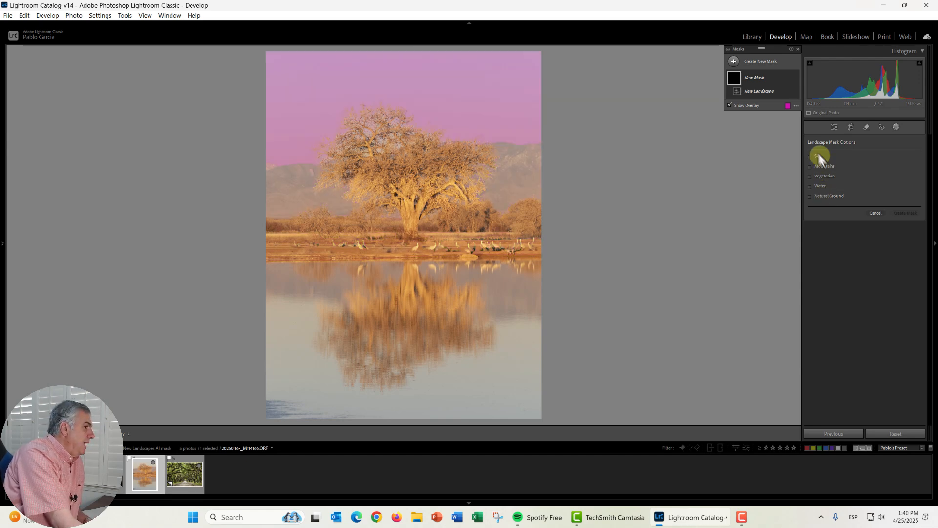
click(810, 167)
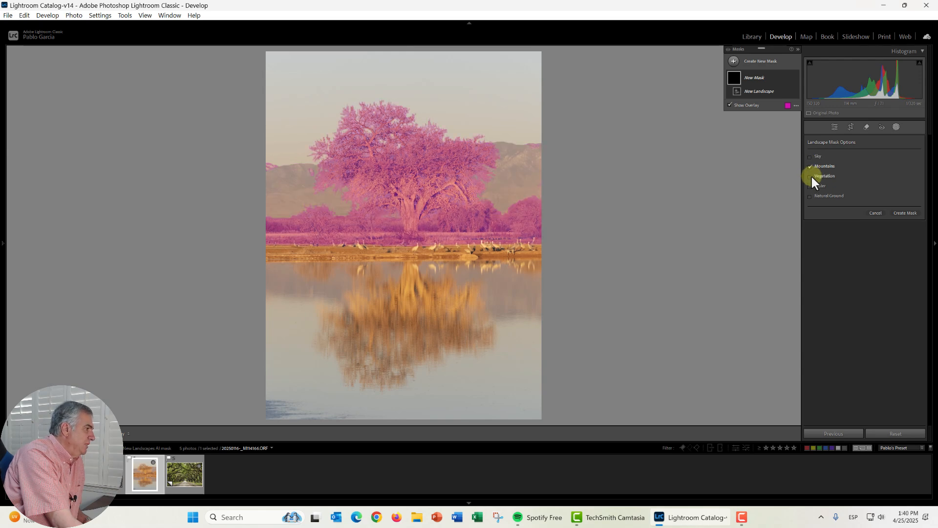
click(811, 176)
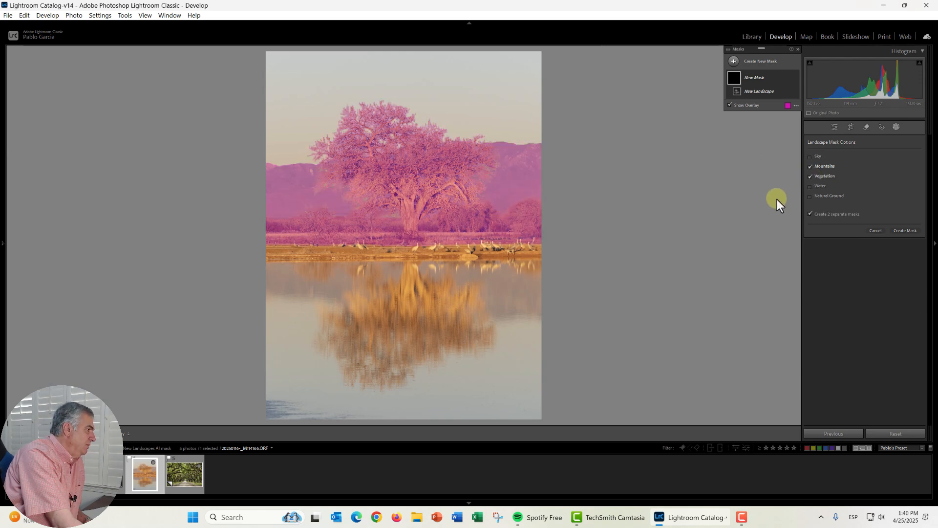
click(810, 186)
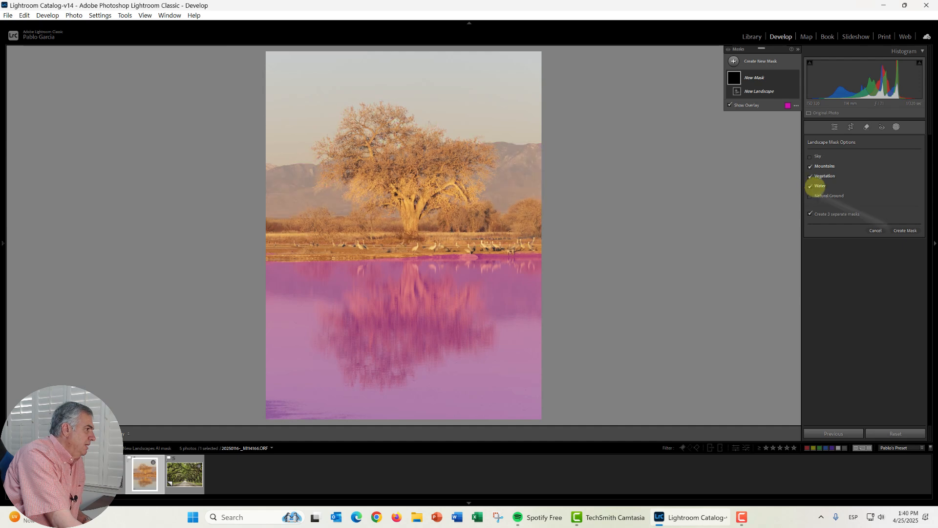
click(903, 229)
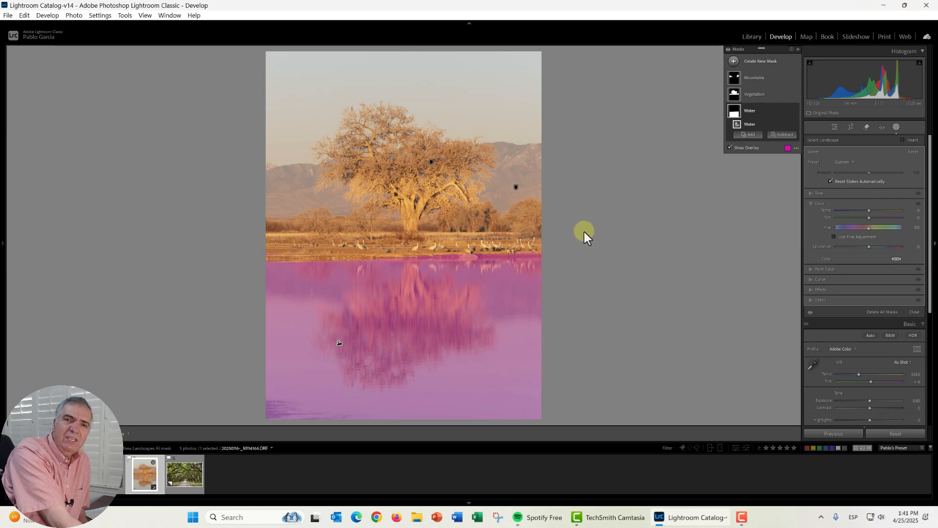
Step: Open the tree-lined road photo and create a single landscape mask combining artificial ground and natural ground, with separate masks turned off
click(181, 472)
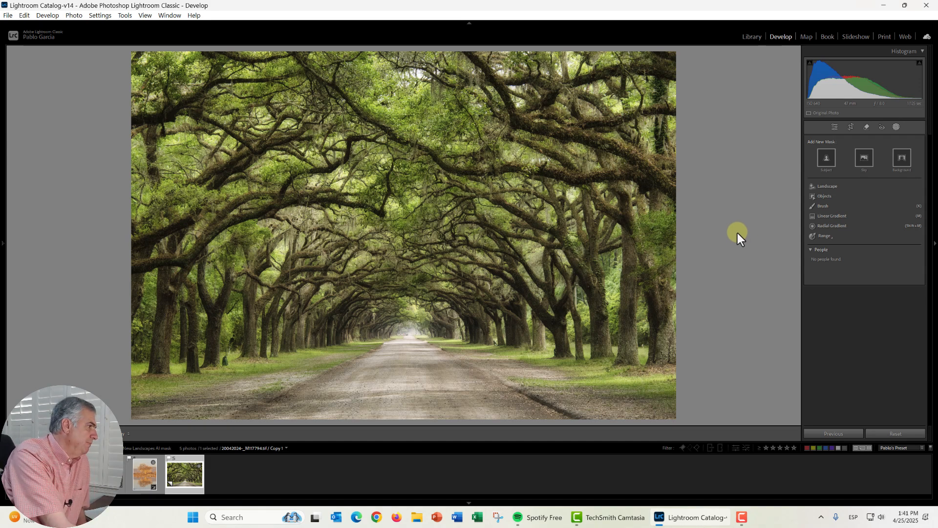
click(830, 186)
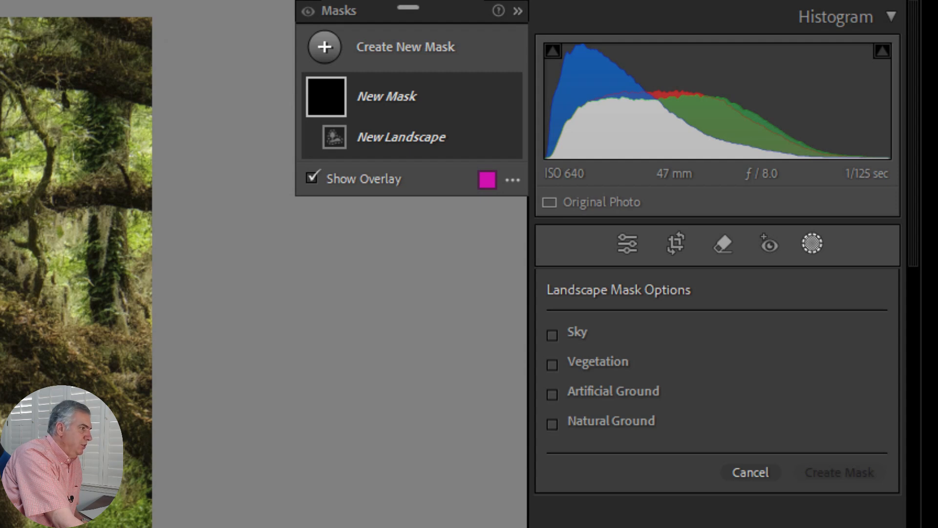
click(559, 396)
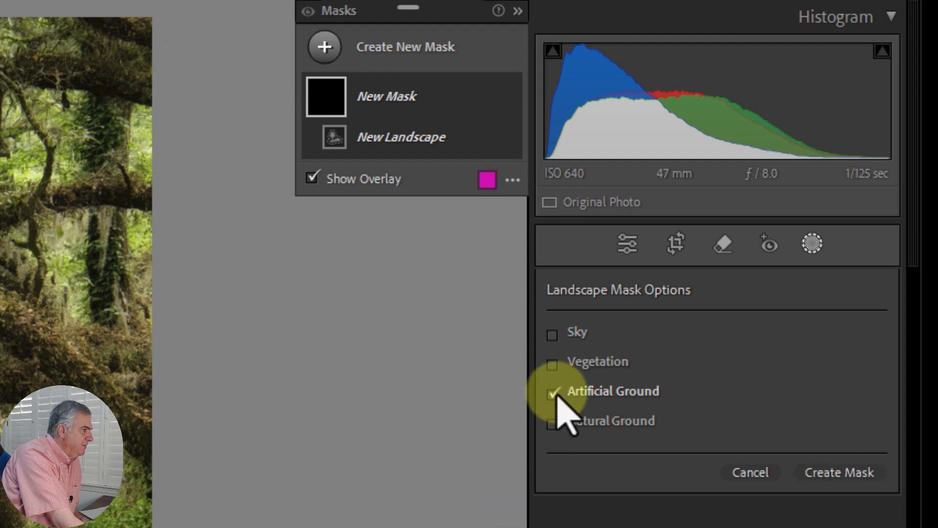
click(554, 425)
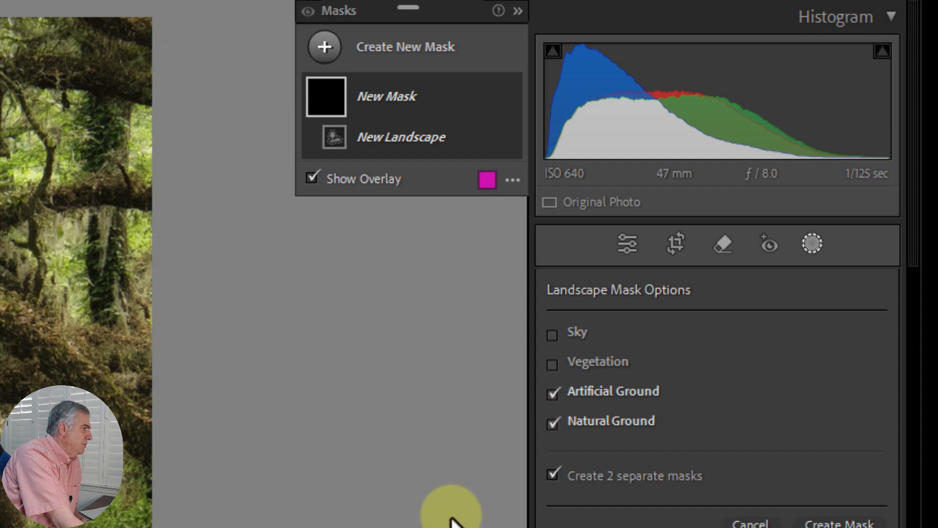
click(561, 473)
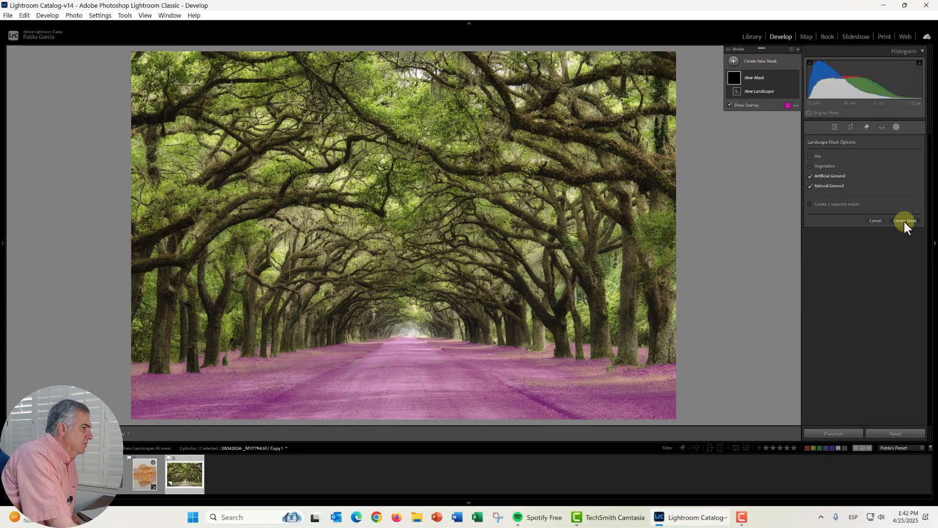
click(903, 219)
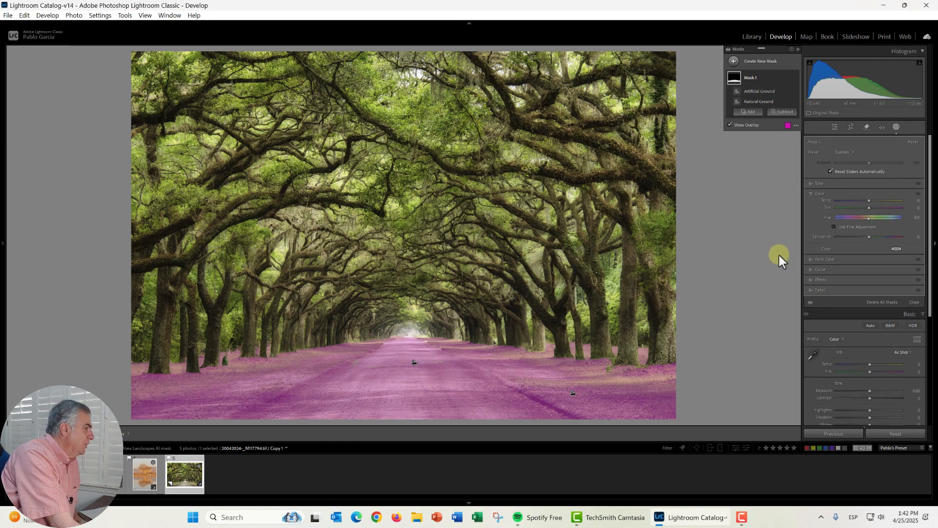
Step: Adjust the exposure of the combined ground mask and open its Effects settings
click(835, 182)
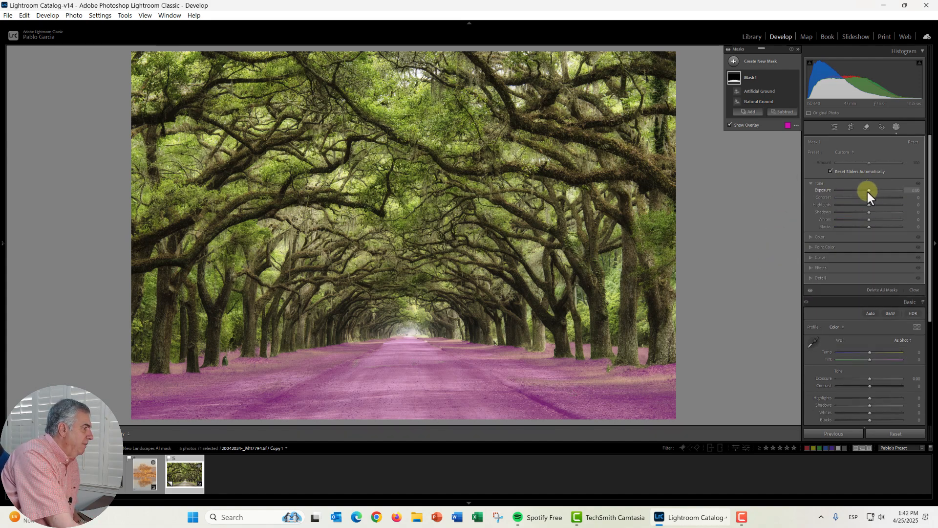
drag(867, 192, 874, 237)
click(844, 267)
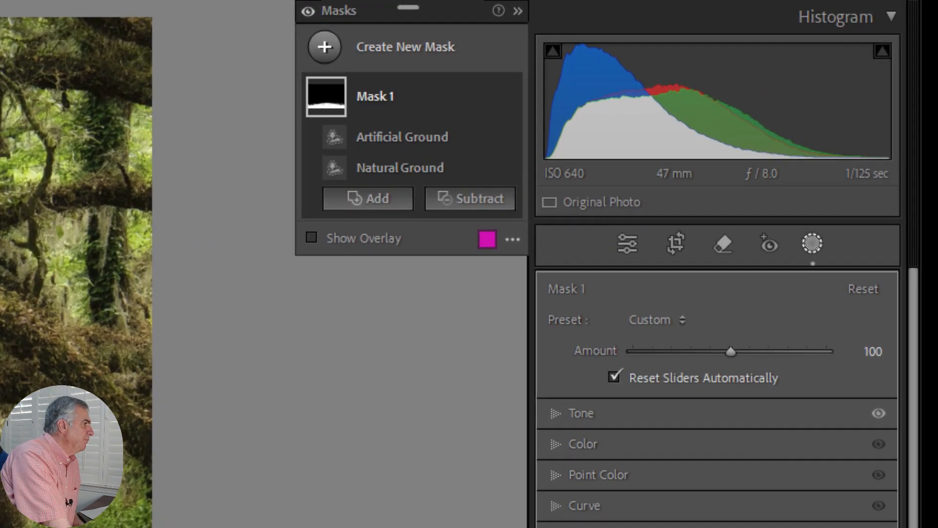
Step: Create a new landscape mask covering only the vegetation in the tree-lined road photo
click(324, 47)
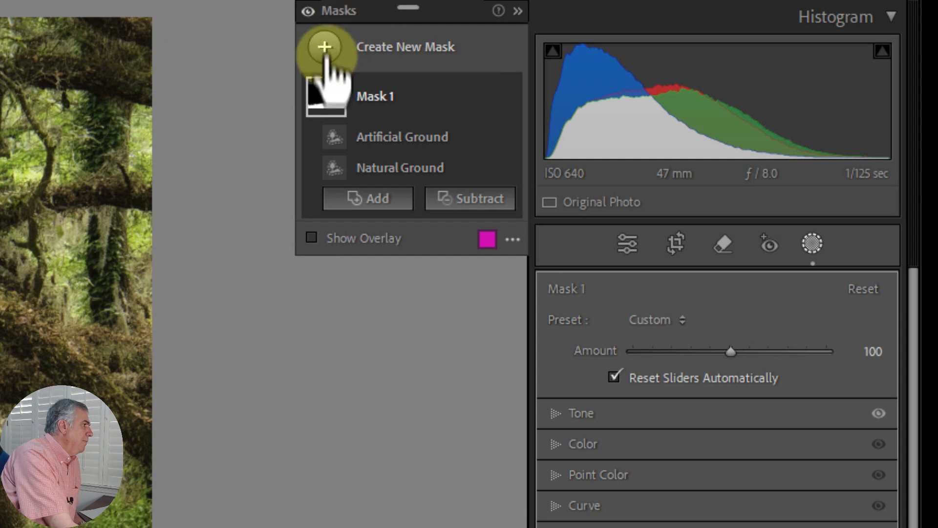
click(430, 220)
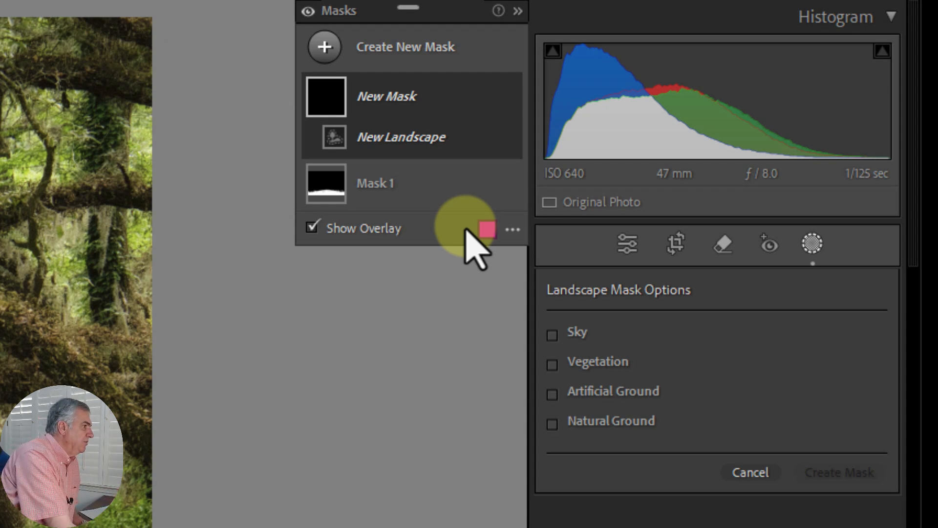
click(551, 366)
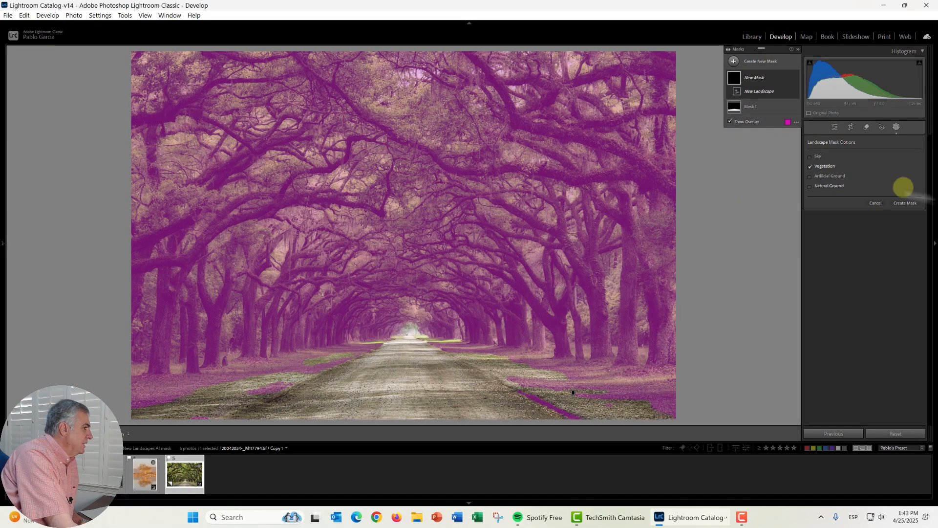
click(905, 204)
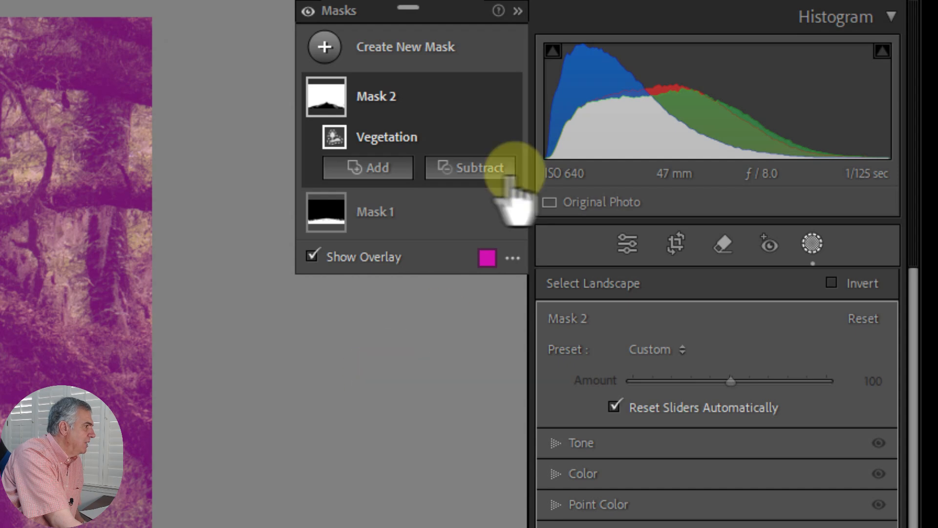
Step: Subtract the artificial ground and natural ground landscape areas from the vegetation mask
click(467, 168)
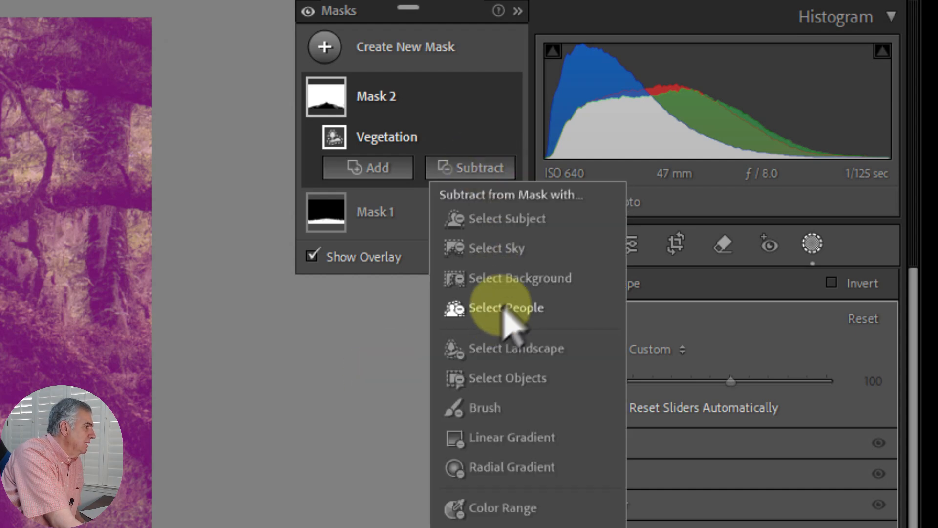
click(508, 348)
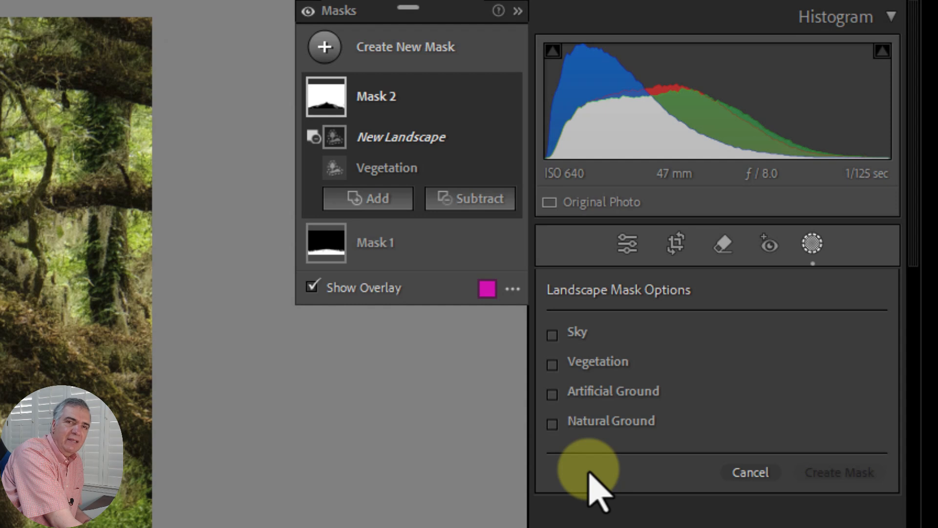
click(554, 394)
click(555, 423)
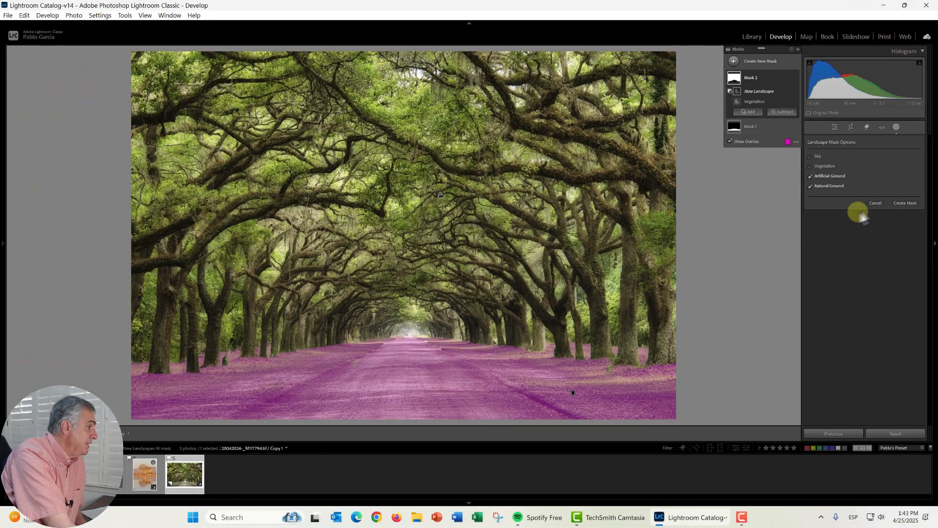
click(906, 202)
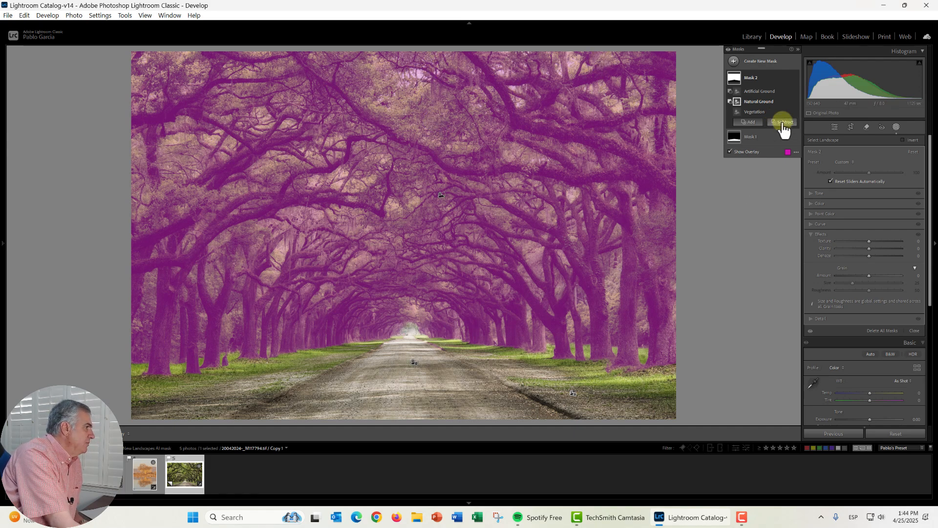
Step: Subtract a color range from the vegetation mask by sampling the bright sky gap among the upper branches
click(783, 122)
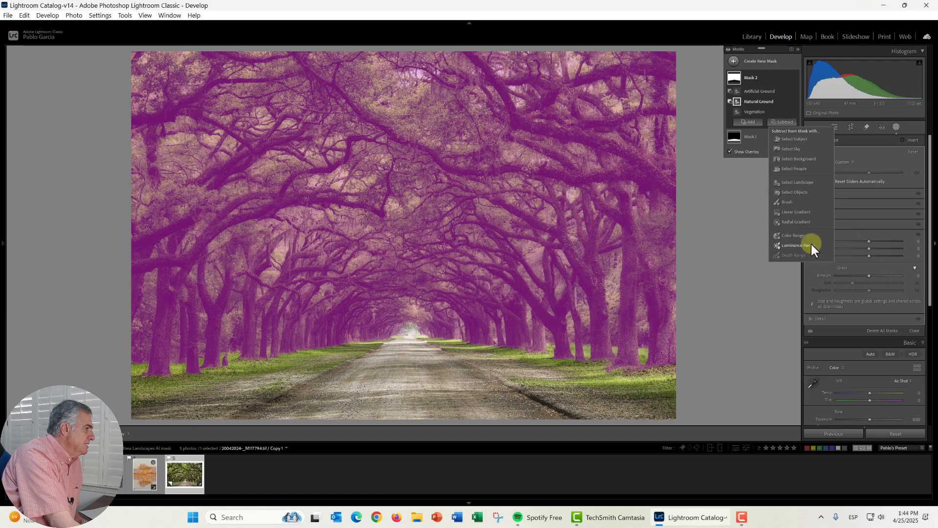
click(792, 236)
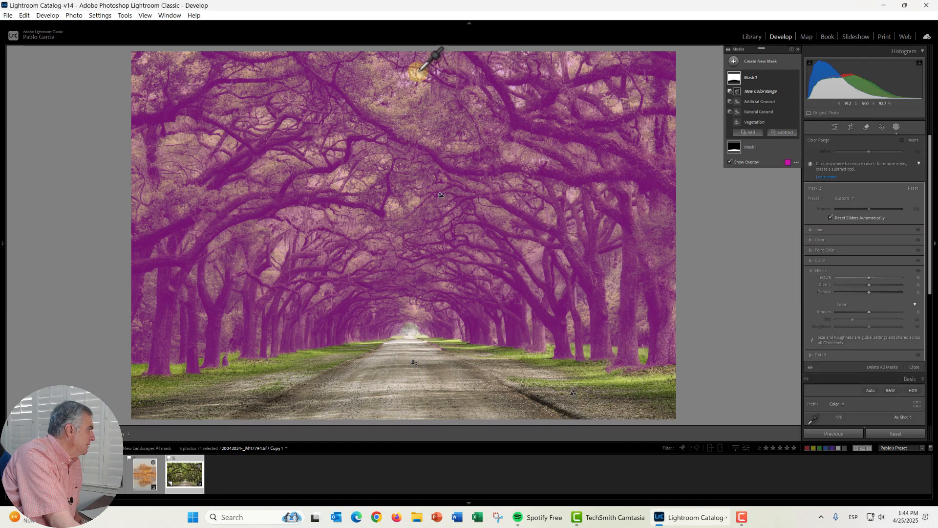
click(420, 72)
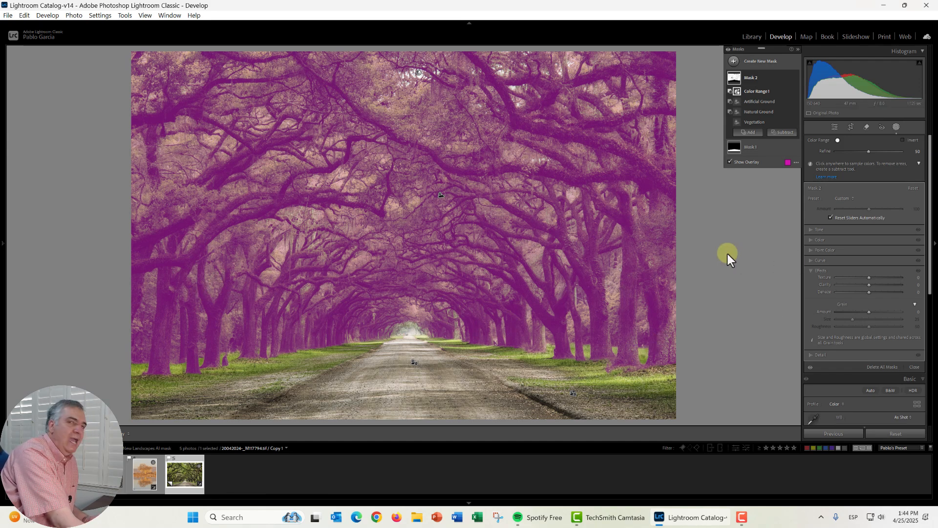
Step: Set the vegetation mask's exposure to -0.20, raise its texture to about 60 and lower its clarity to about -31
click(878, 228)
drag(868, 237, 872, 249)
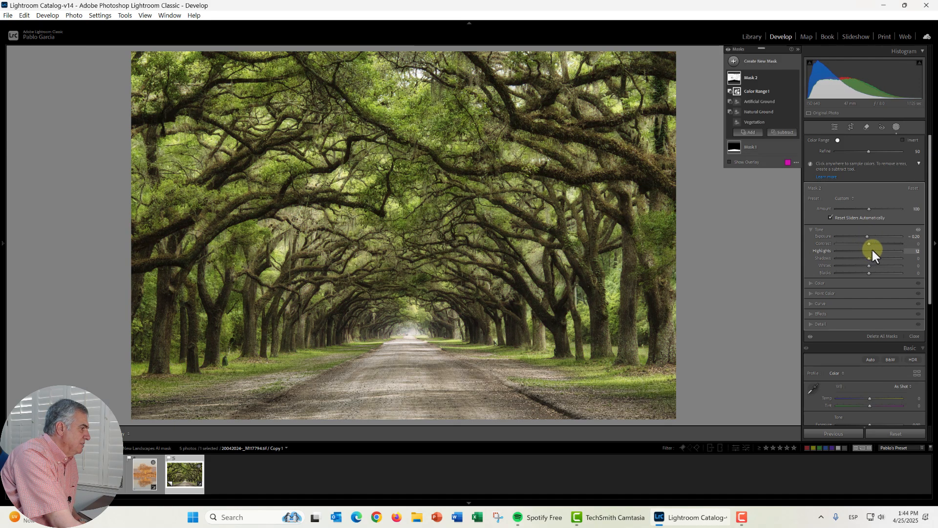
click(853, 314)
drag(870, 277, 888, 277)
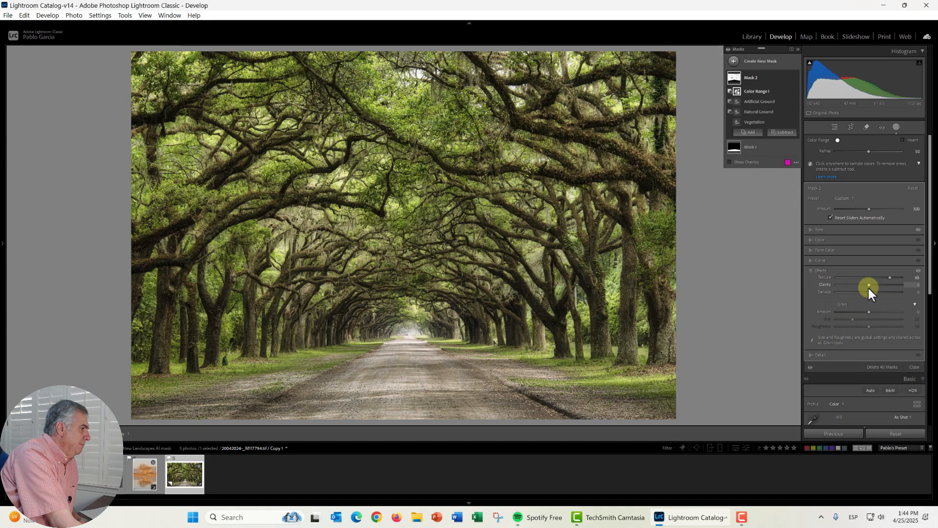
drag(869, 286, 858, 288)
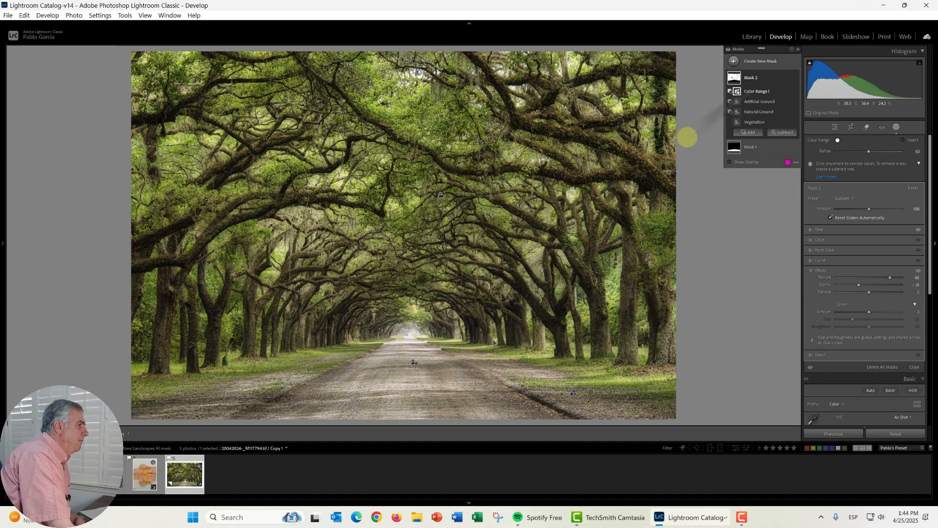
Step: Create a wide elliptical radial gradient mask and center it on the far end of the road
click(734, 61)
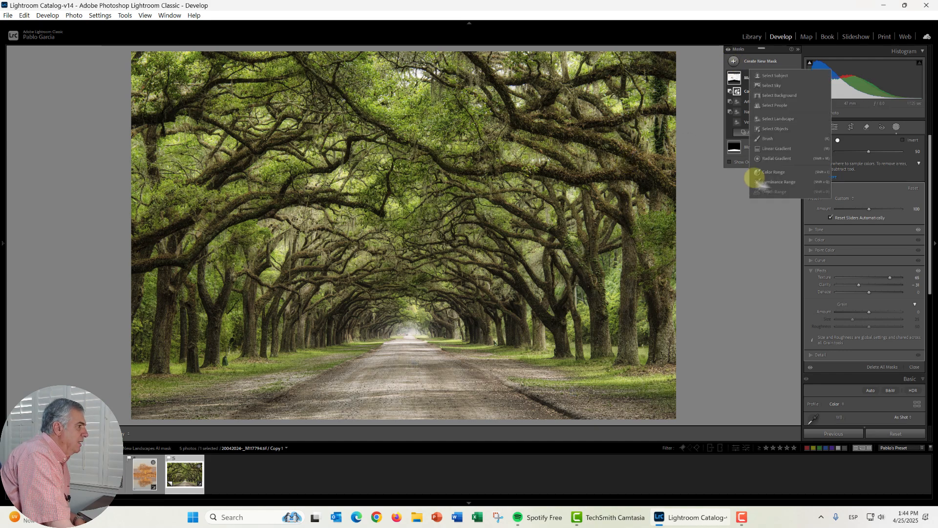
click(770, 157)
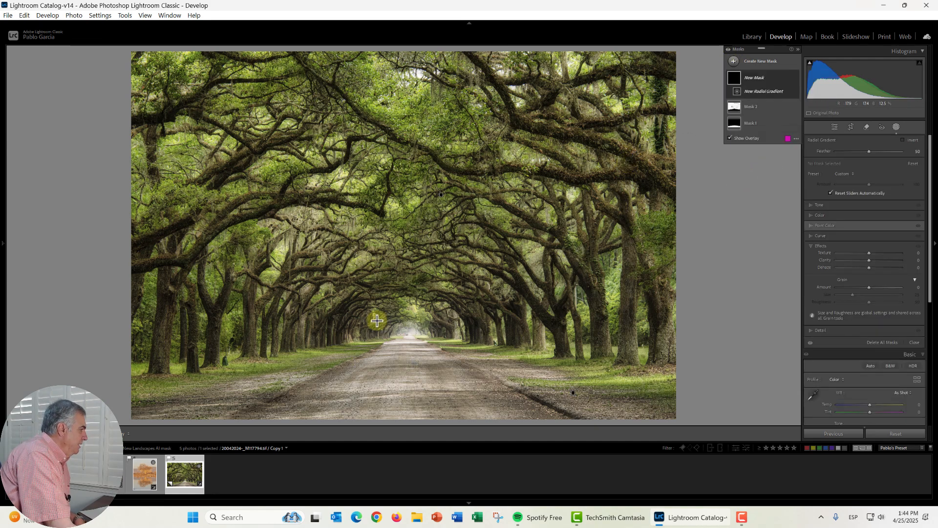
drag(383, 316, 627, 378)
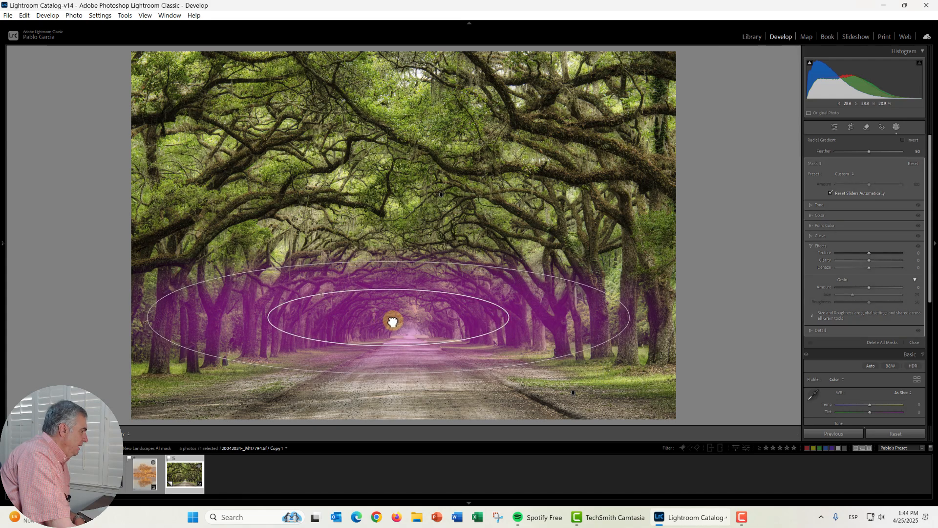
drag(393, 321, 417, 326)
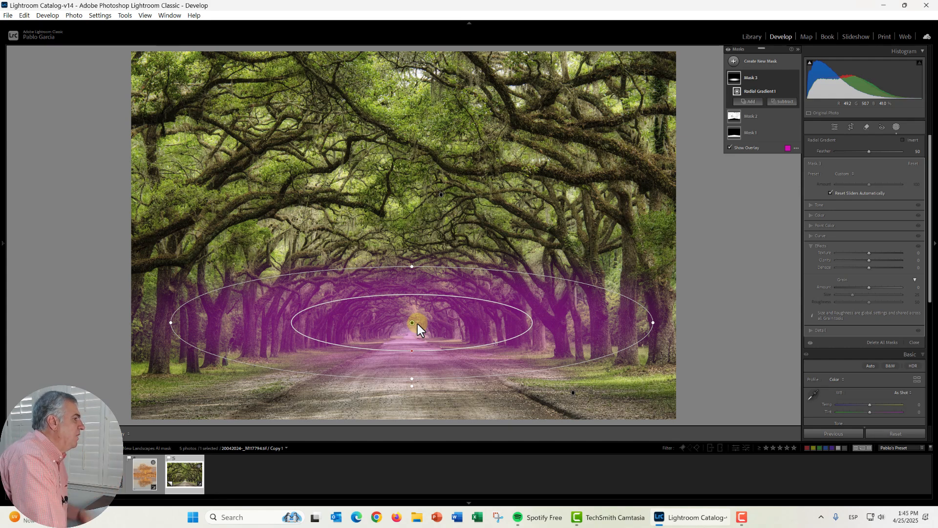
Step: Adjust the radial gradient mask's exposure and slightly warm its color temperature
click(830, 205)
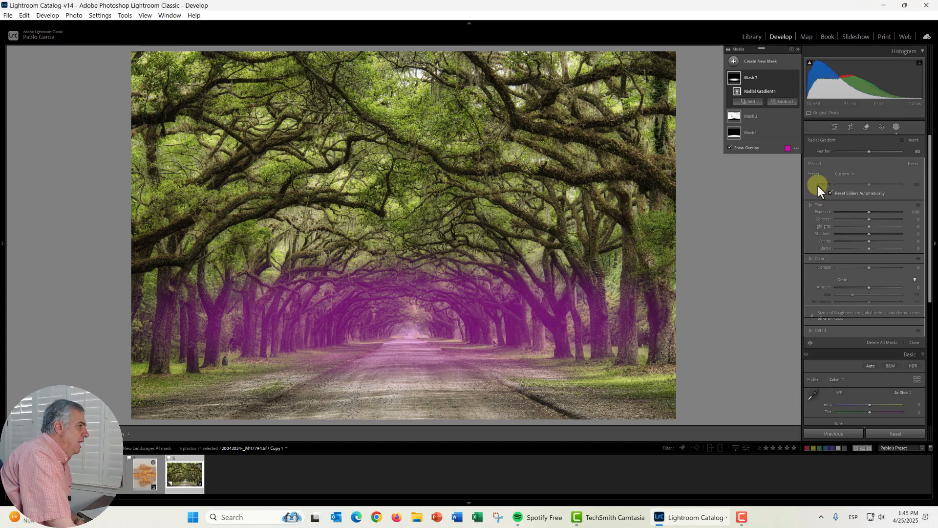
drag(870, 213, 873, 223)
click(845, 258)
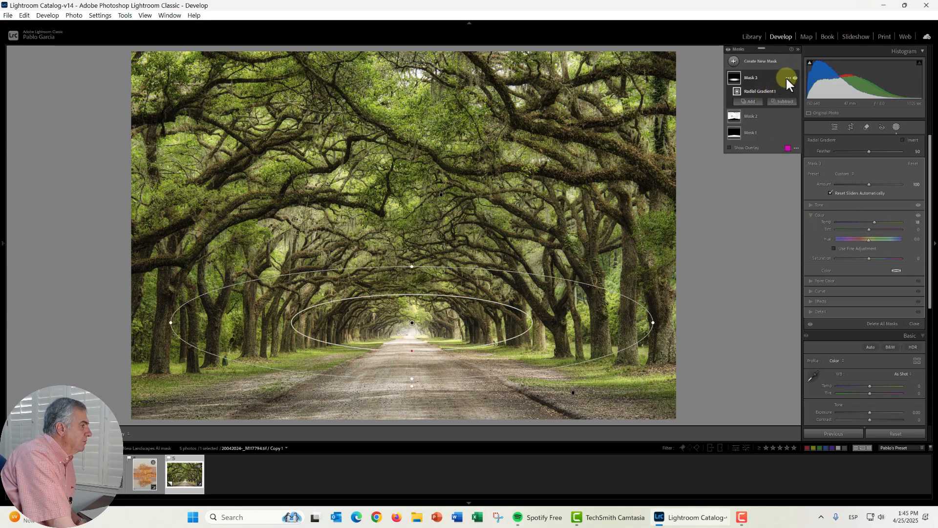
Step: Duplicate and invert the radial gradient mask, setting the inverted copy's exposure to -0.29 and slightly cooling its temperature
click(788, 77)
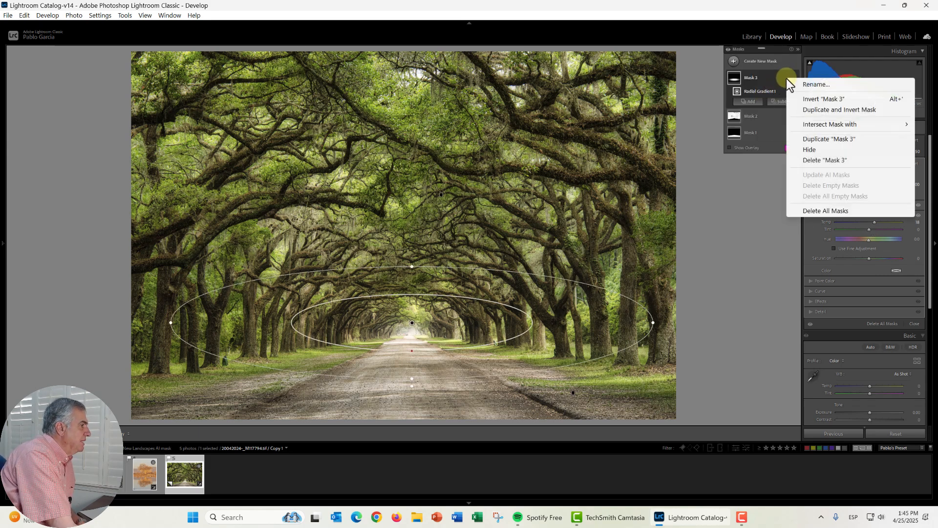
click(818, 111)
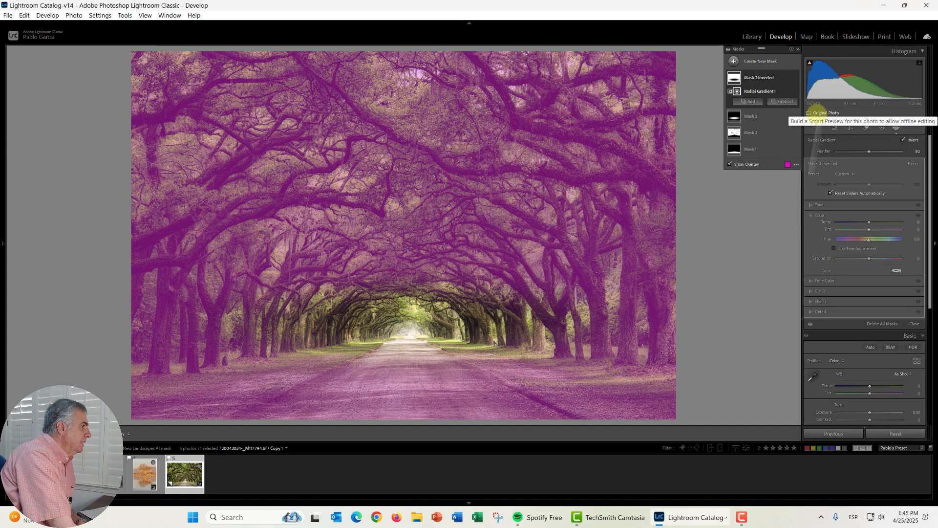
click(851, 205)
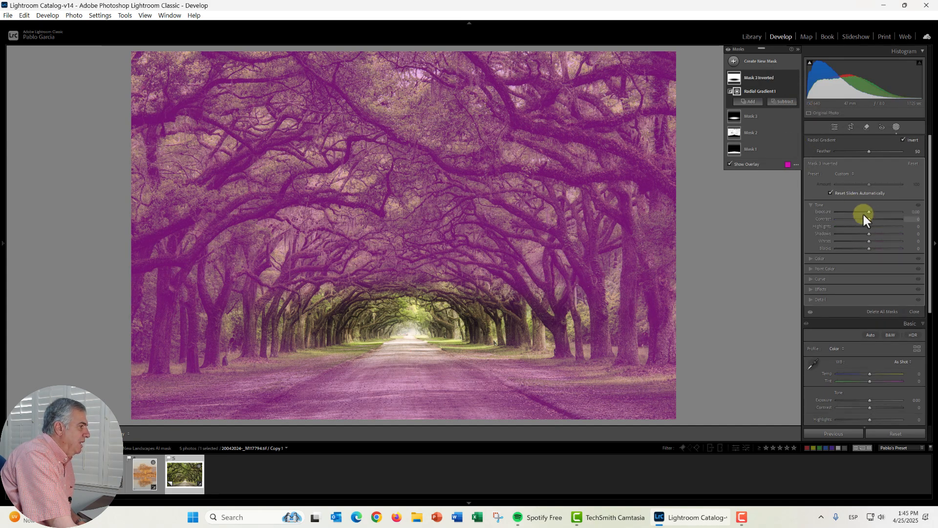
drag(868, 211, 866, 210)
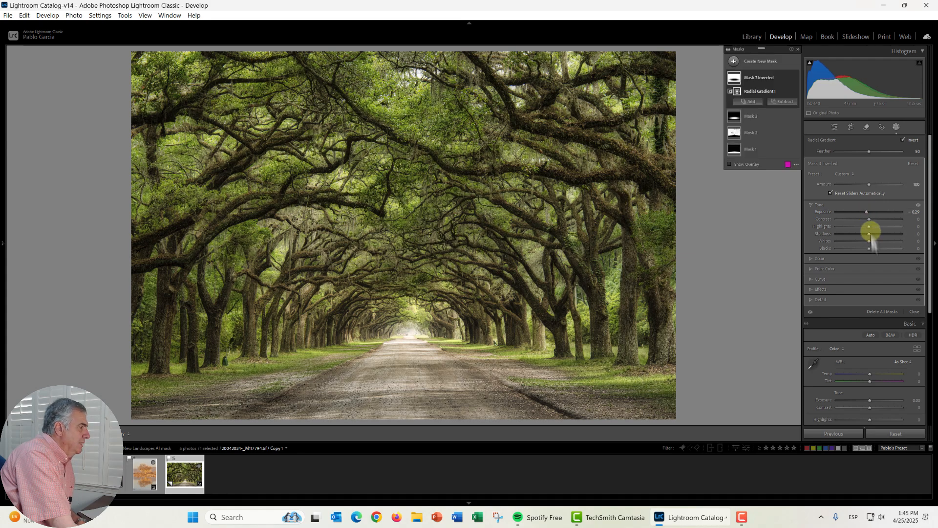
click(864, 259)
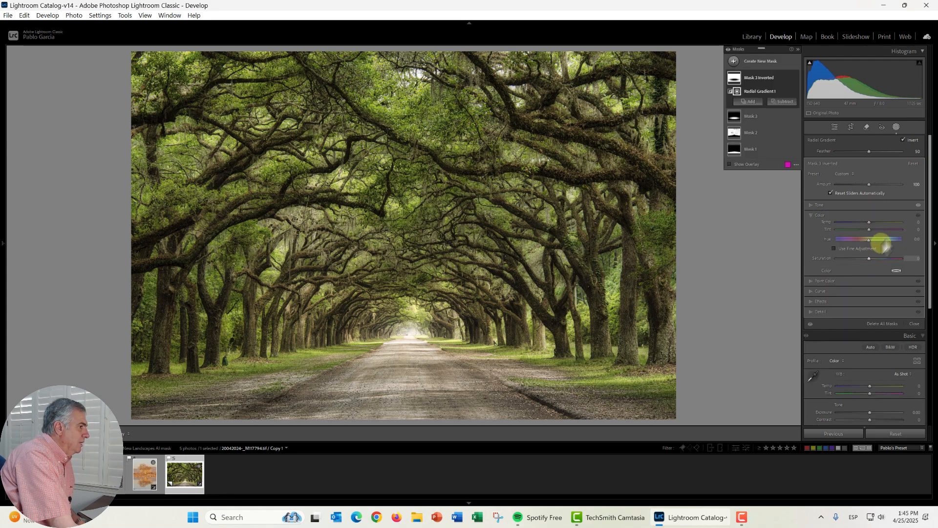
drag(869, 222, 866, 221)
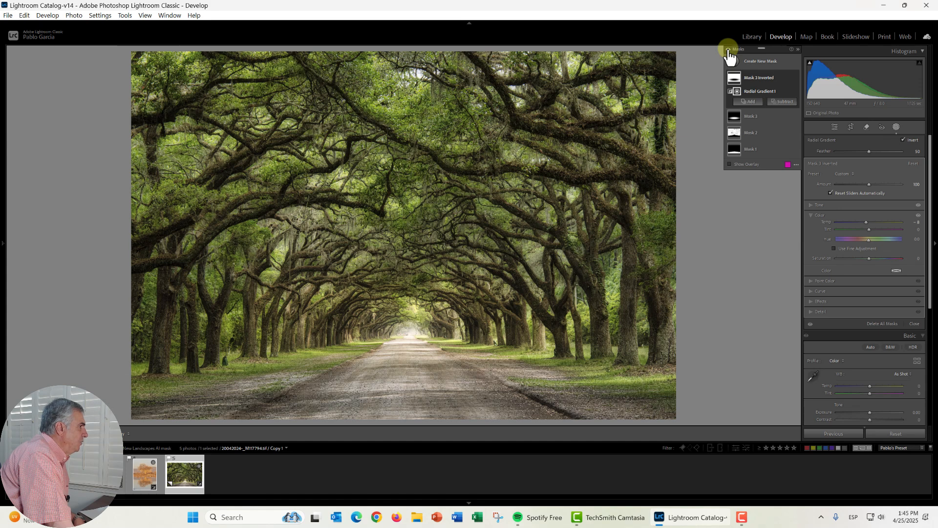
Step: Hide all mask adjustments and show them again to compare the photo before and after
click(728, 50)
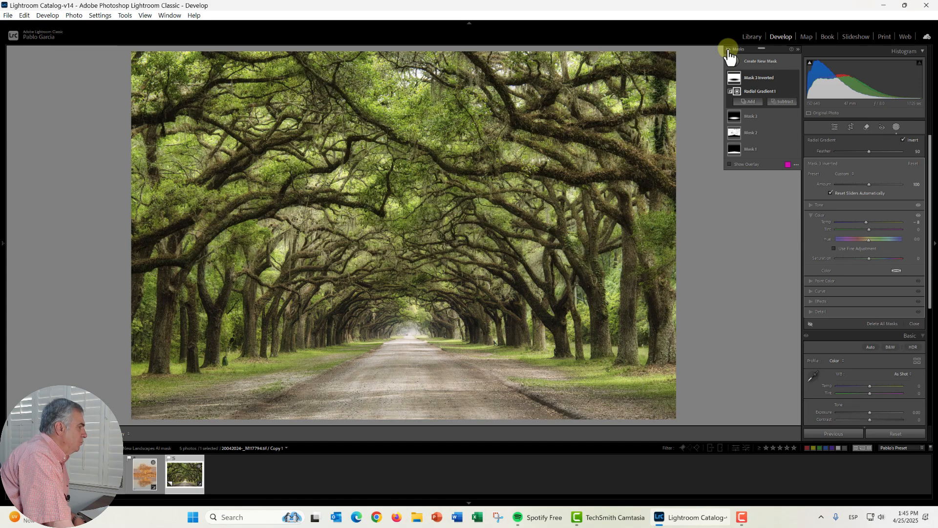
click(728, 49)
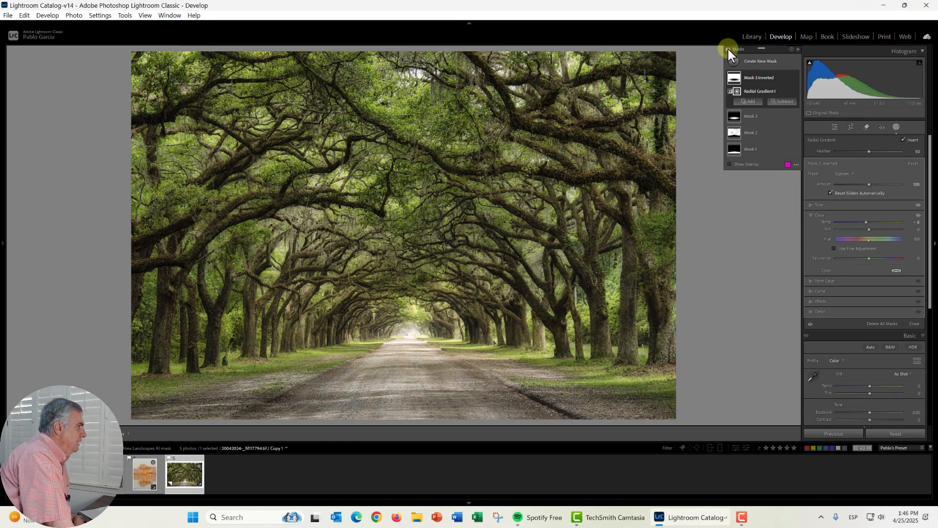